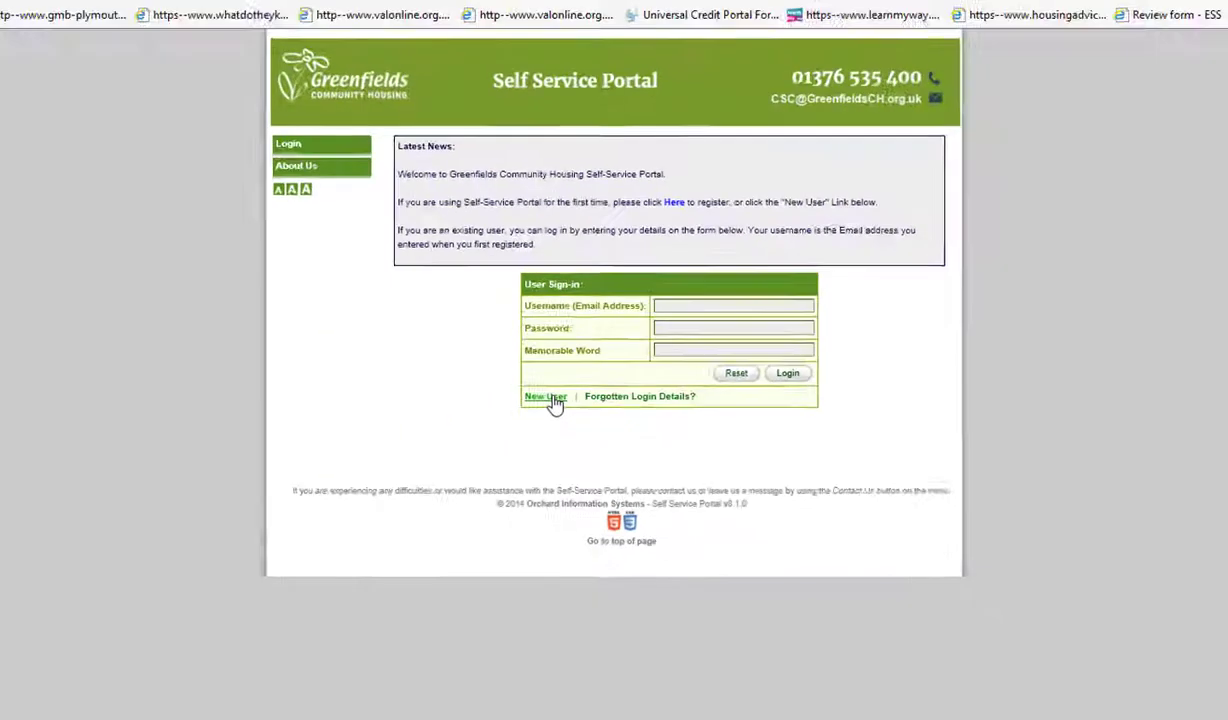
Open the new-user registration form and enter the tenant's current tenancy number
{"action": "left_click", "coordinate": [300, 552]}
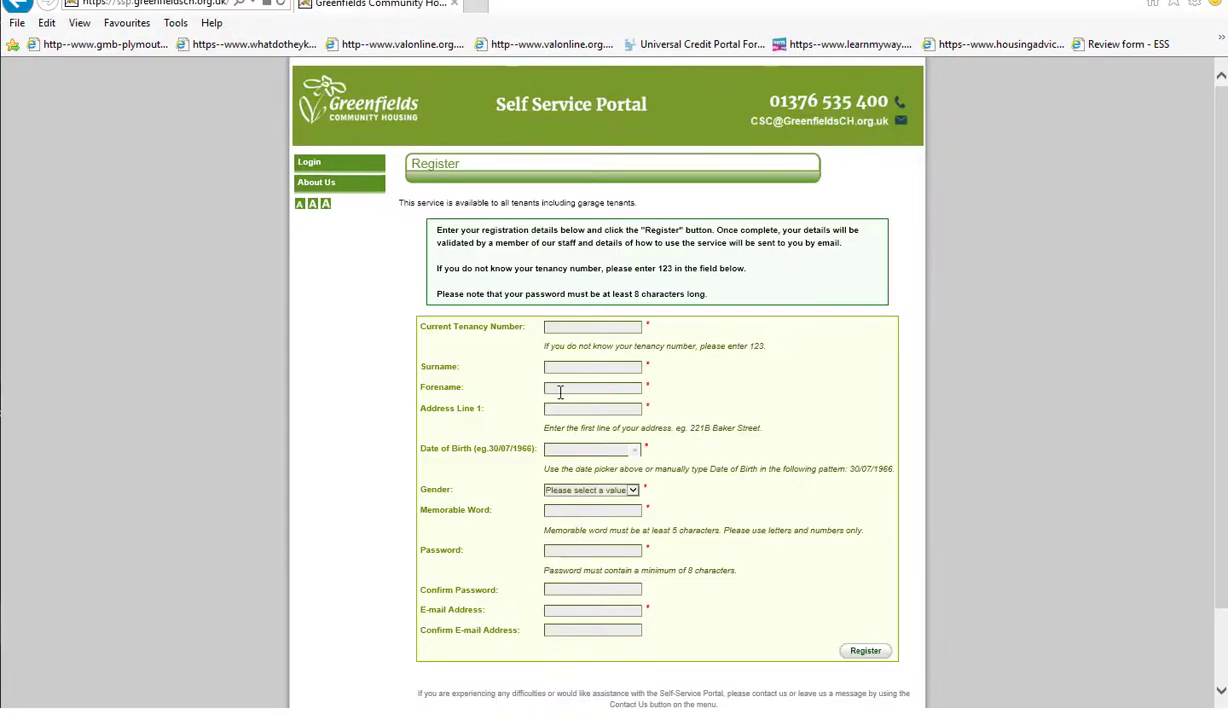
{"action": "left_click", "coordinate": [562, 328]}
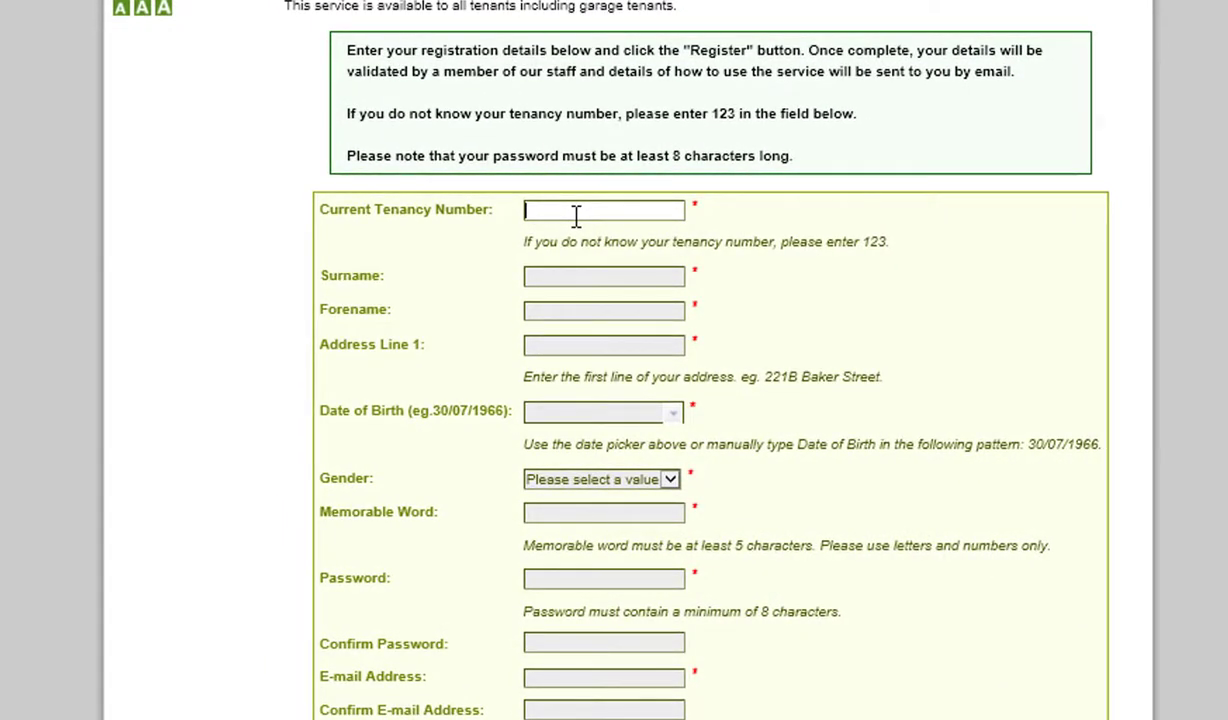
{"action": "type", "text": "123"}
{"action": "key", "text": "Tab"}
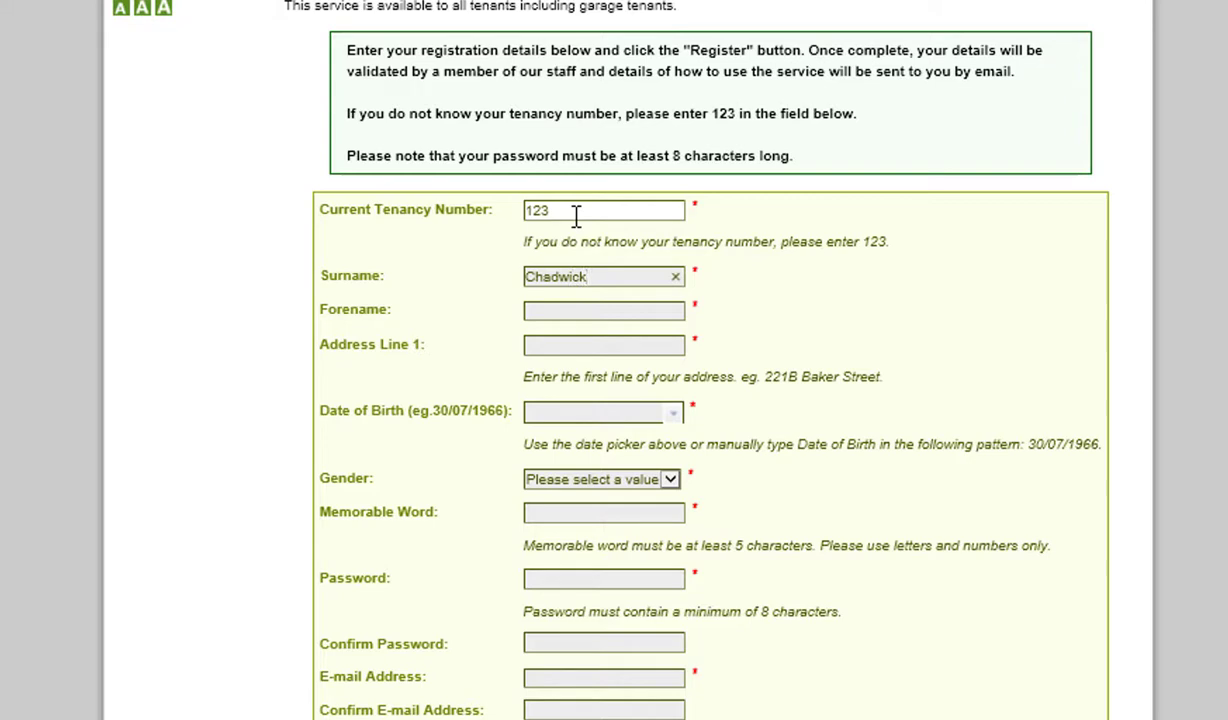
Fill in the tenant's surname, forename and first address line
{"action": "key", "text": "Tab"}
{"action": "key", "text": "Tab"}
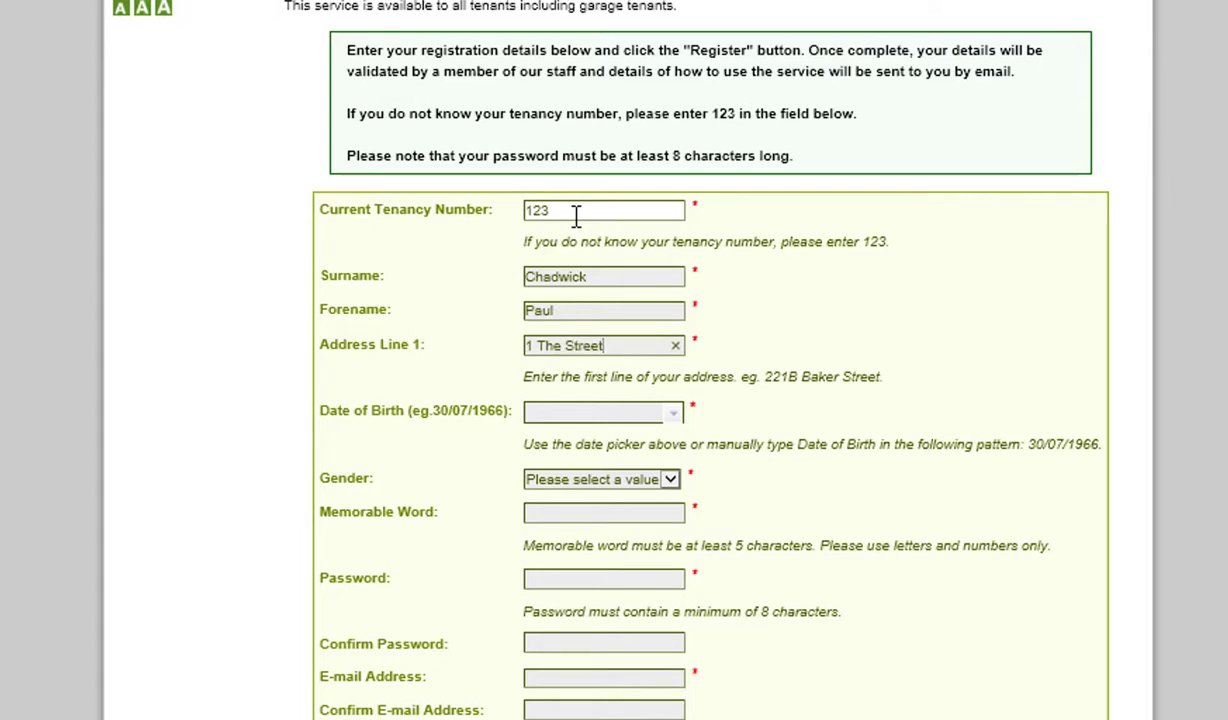
{"action": "key", "text": "Tab"}
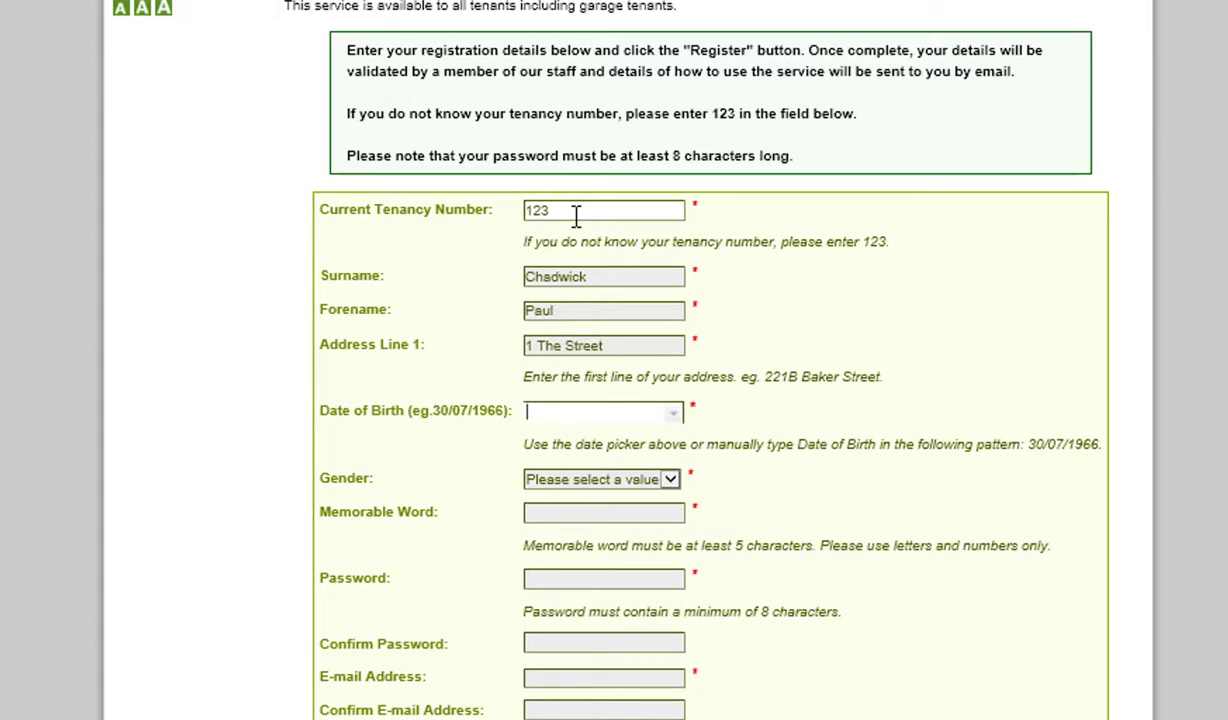
{"action": "left_click", "coordinate": [676, 418]}
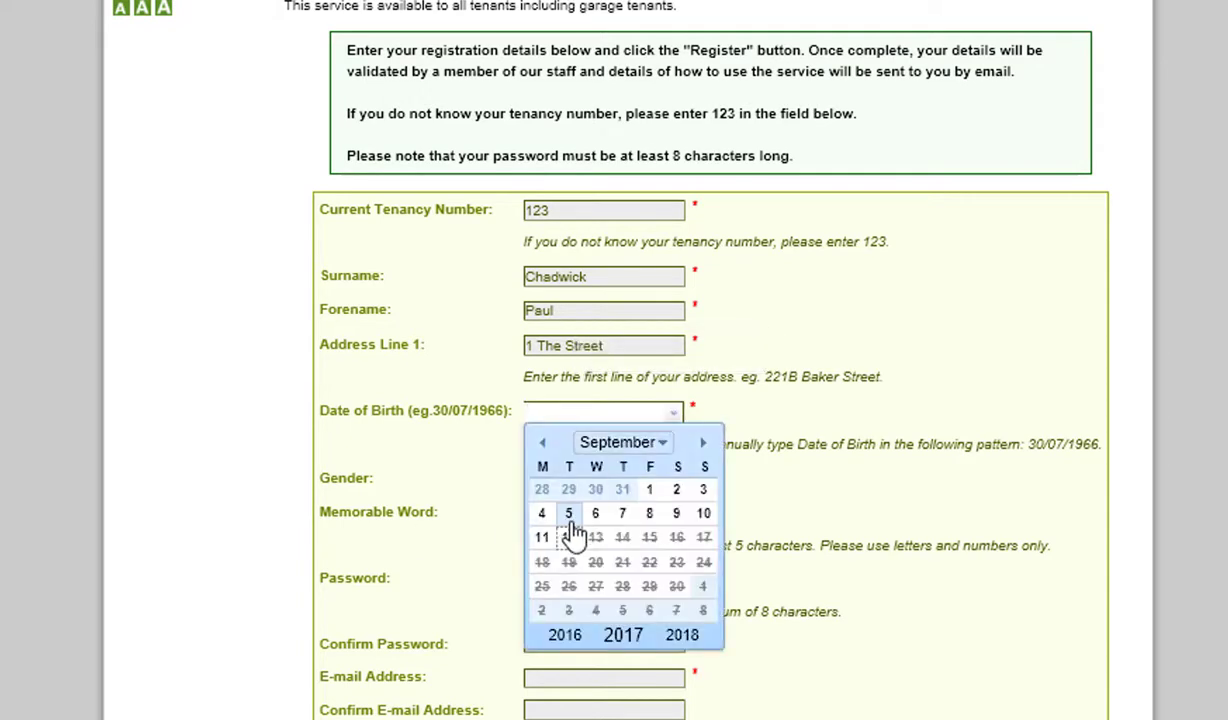
{"action": "left_click", "coordinate": [542, 444]}
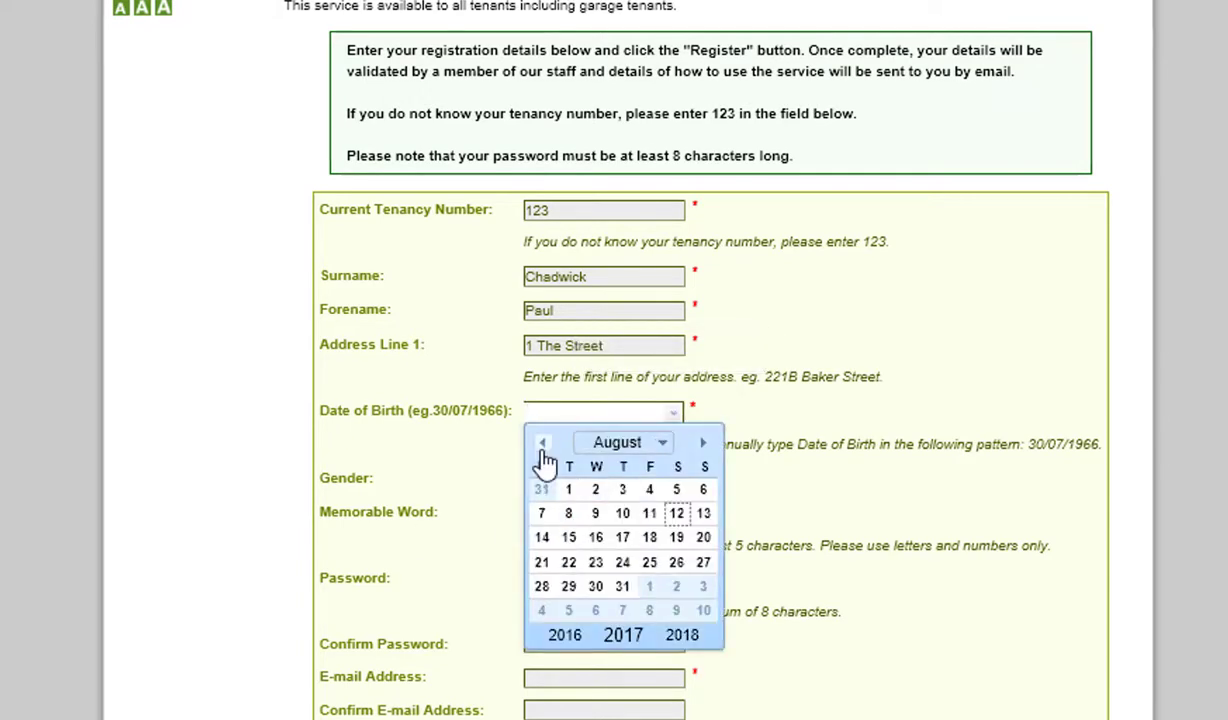
{"action": "left_click", "coordinate": [542, 444]}
{"action": "left_click", "coordinate": [562, 644]}
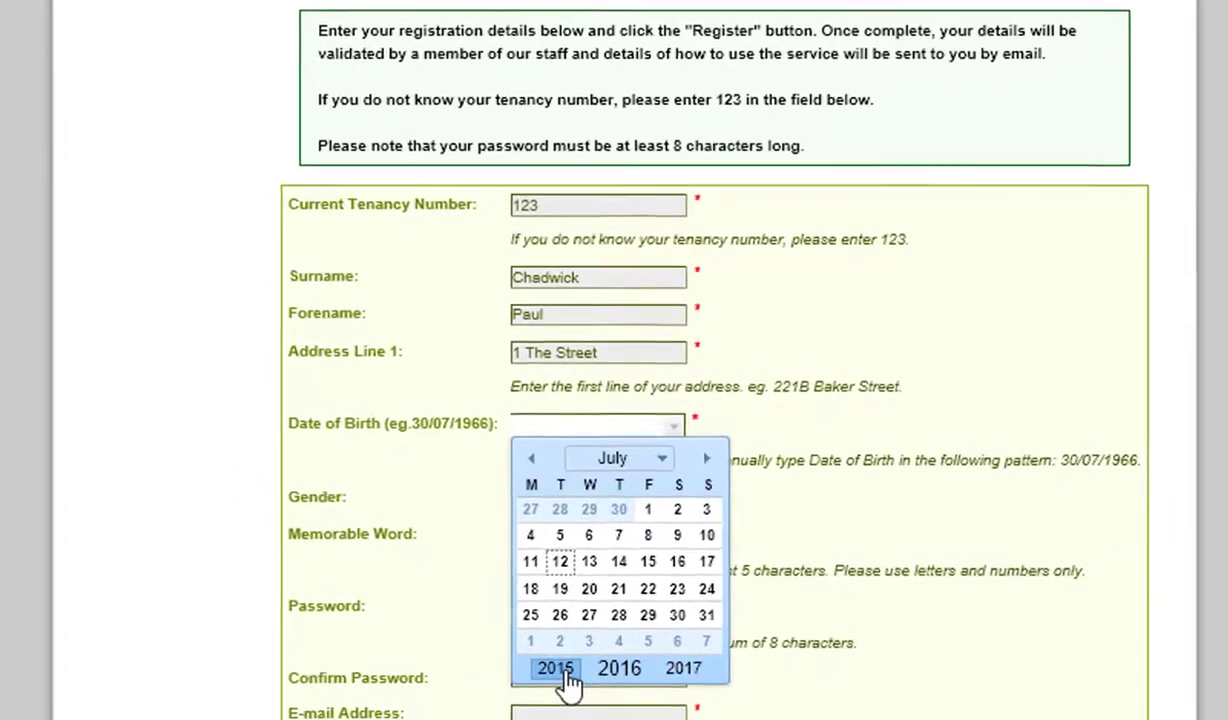
{"action": "double_click", "coordinate": [562, 644]}
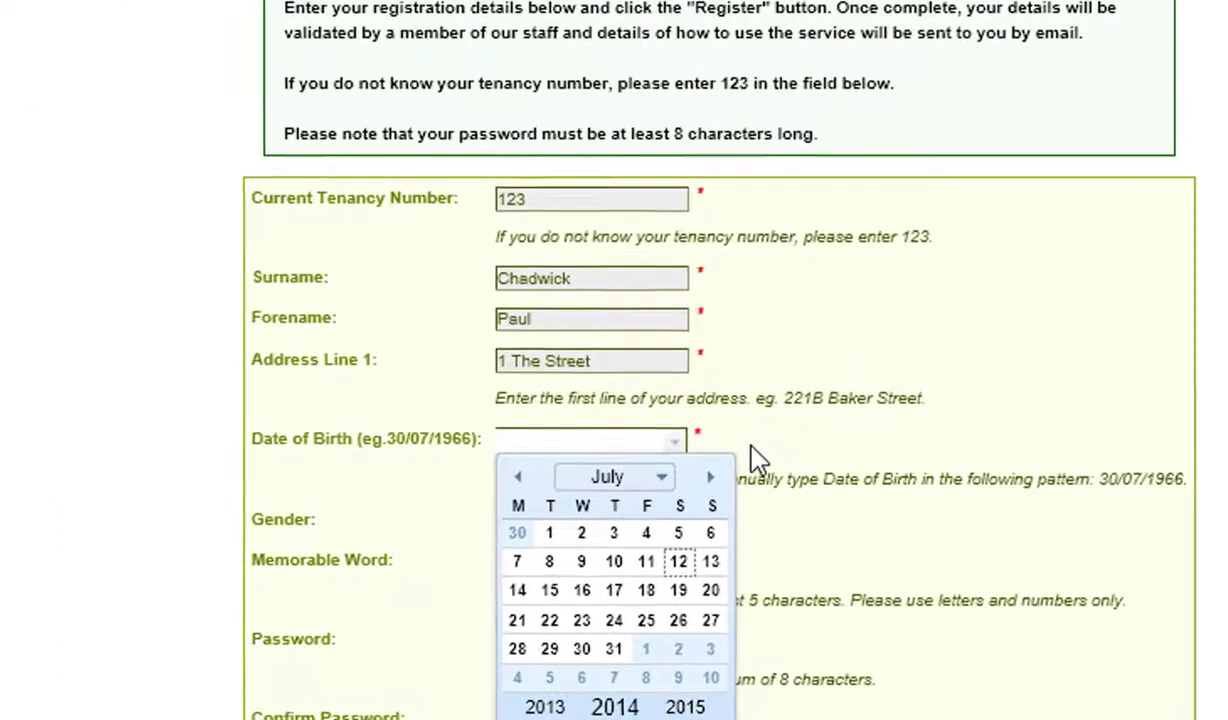
{"action": "left_click", "coordinate": [676, 441]}
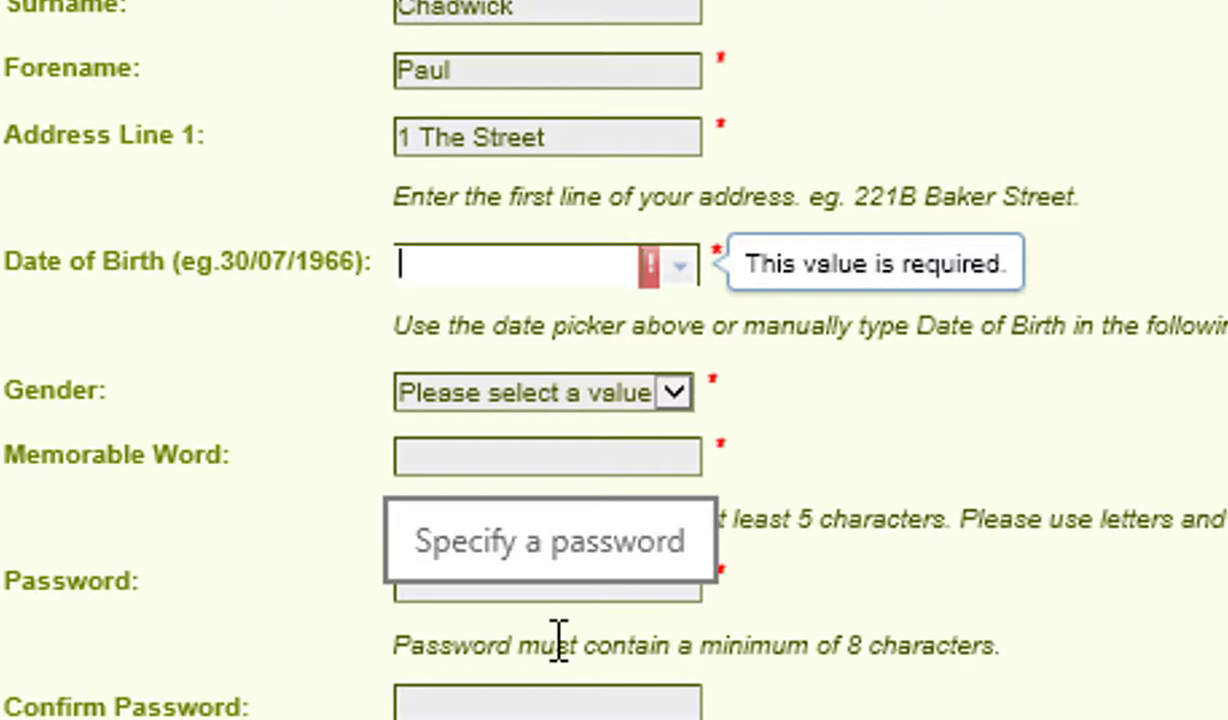
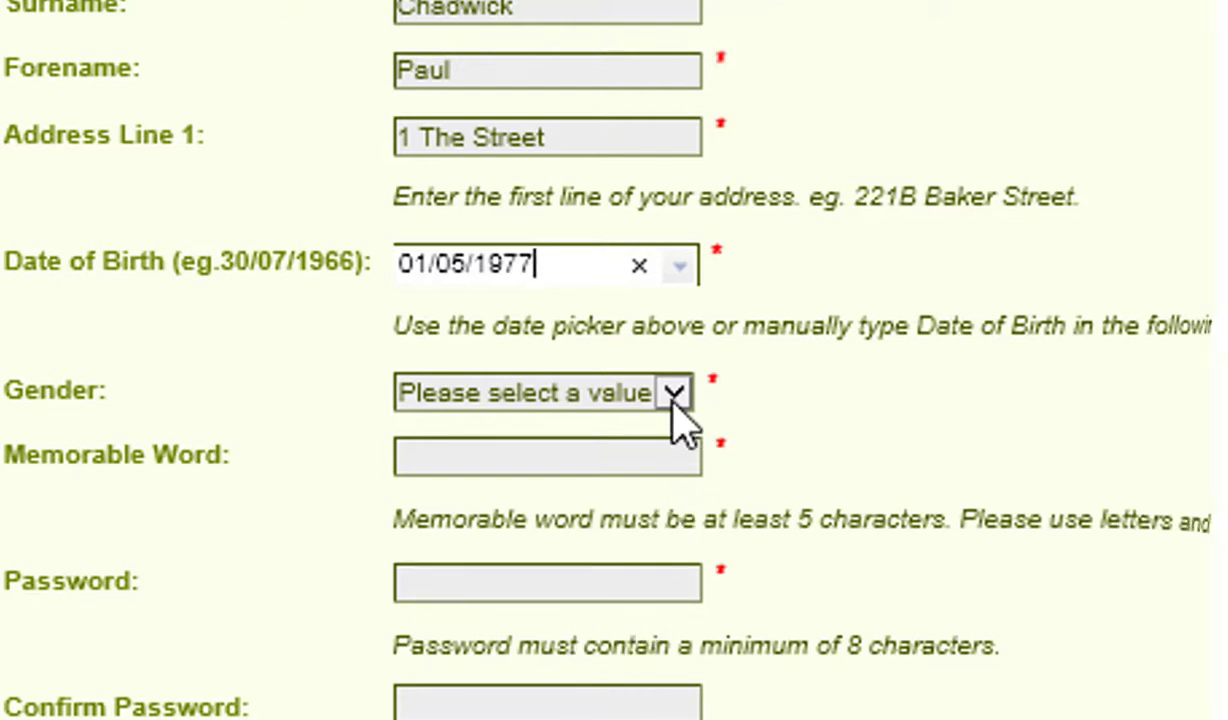
Choose Male from the Gender dropdown list
{"action": "left_click", "coordinate": [675, 392]}
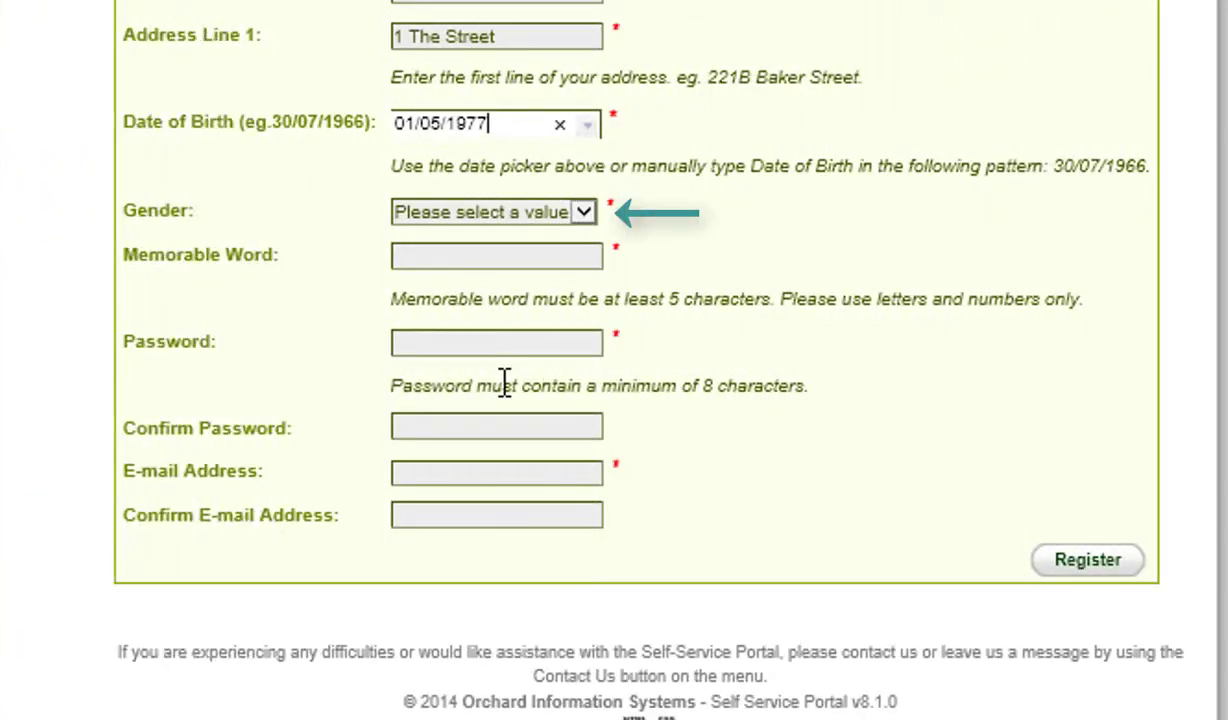
{"action": "left_click", "coordinate": [583, 216]}
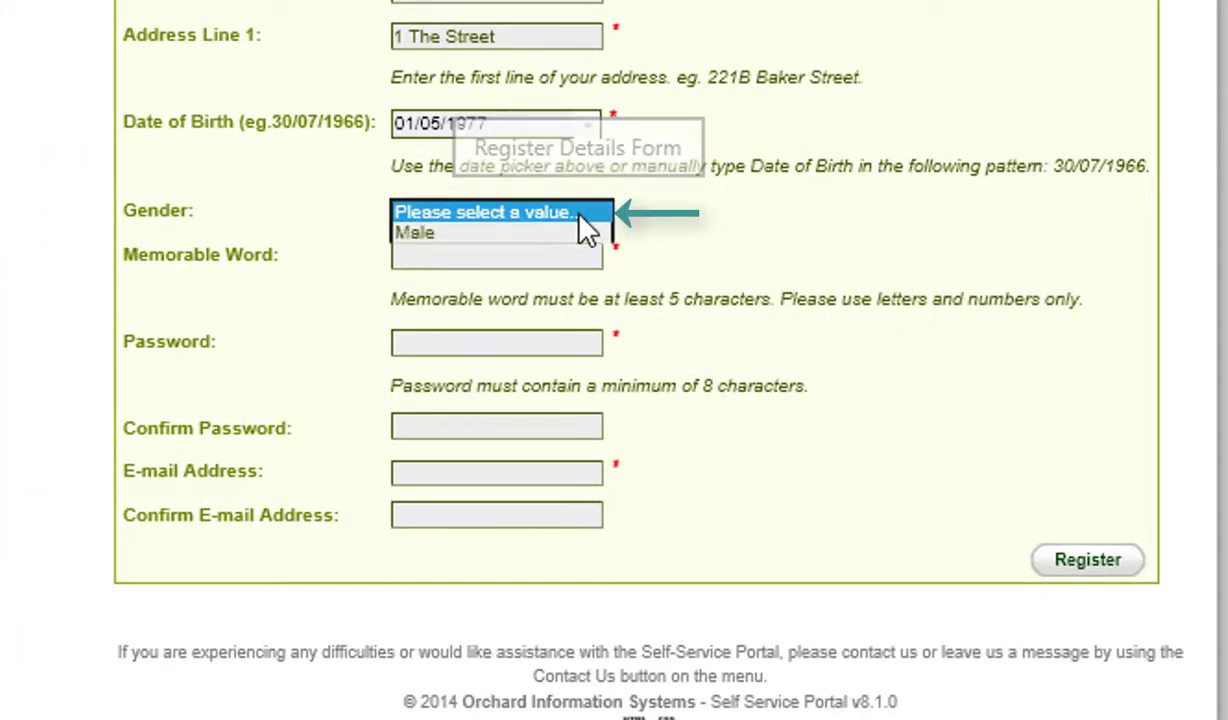
{"action": "left_click", "coordinate": [514, 236]}
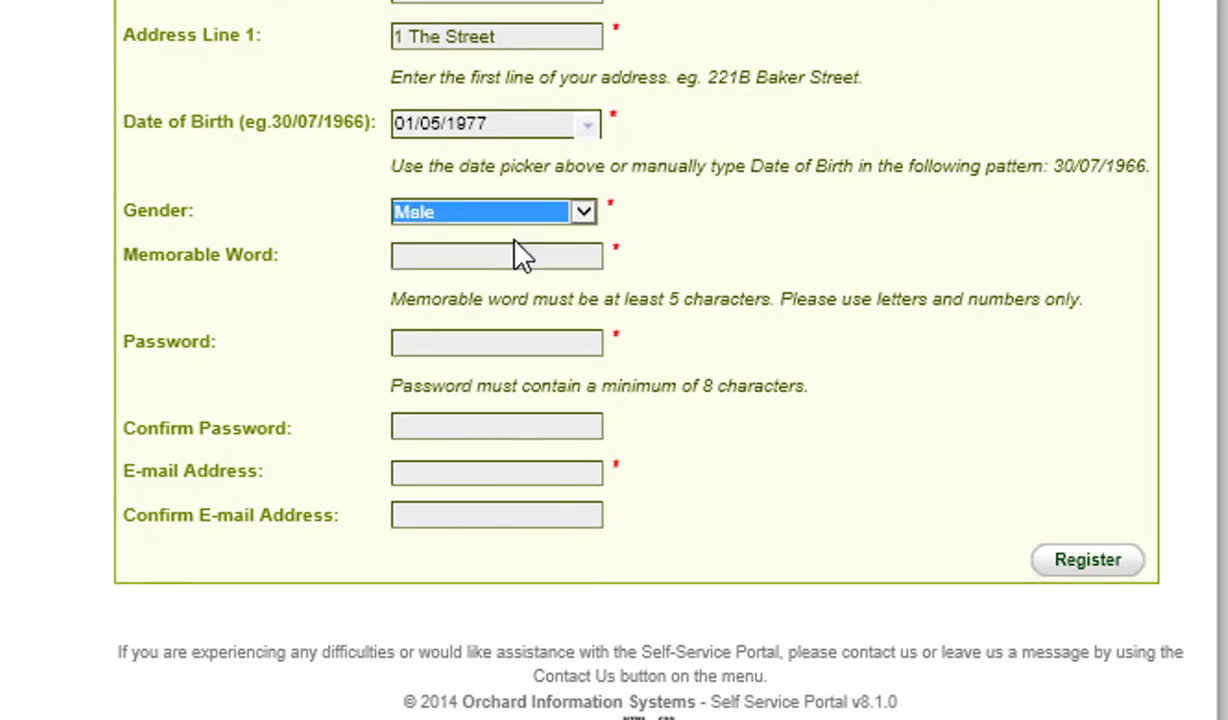
{"action": "left_click", "coordinate": [505, 257]}
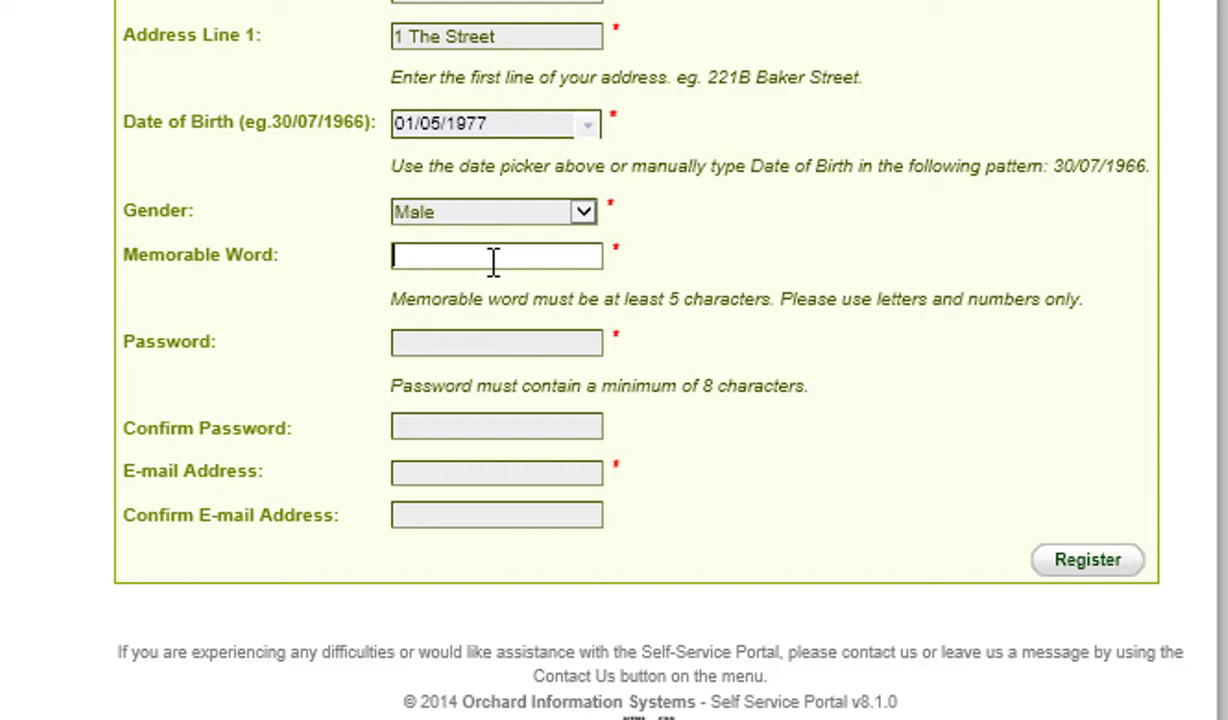
Enter the memorable word, then the account password and its confirmation
{"action": "type", "text": "•••••••"}
{"action": "key", "text": "Tab"}
{"action": "type", "text": "pas"}
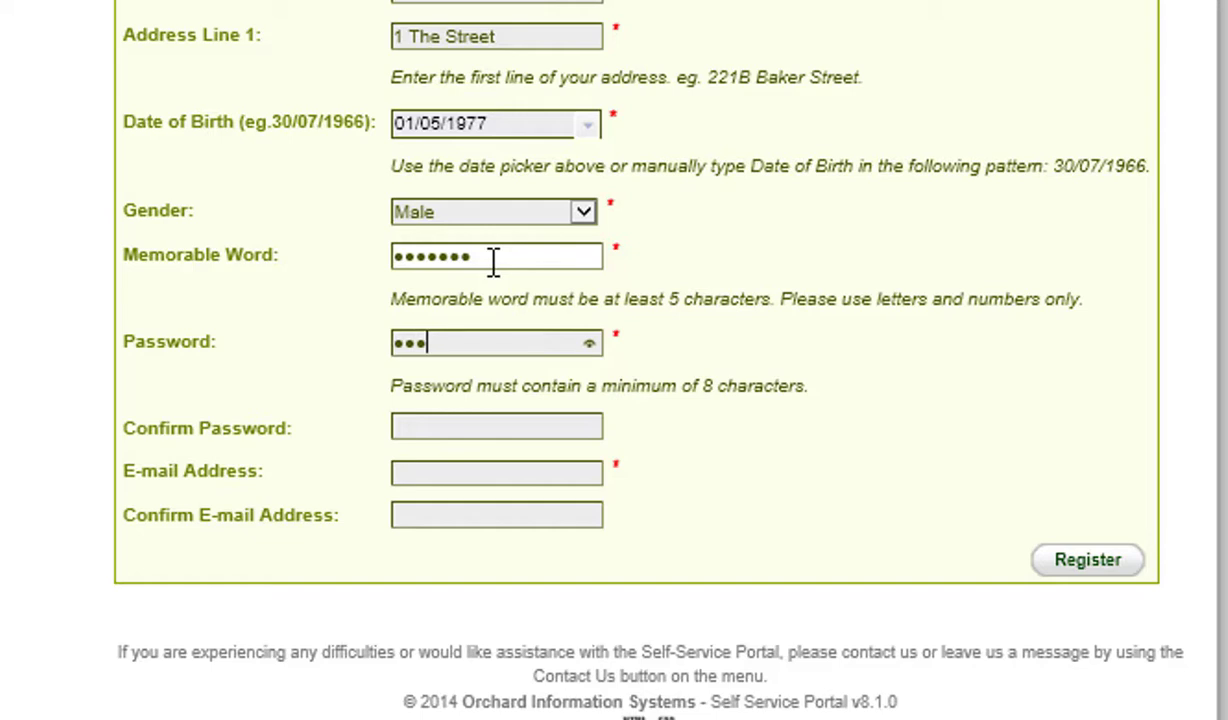
{"action": "type", "text": "sword12"}
{"action": "key", "text": "Tab"}
{"action": "type", "text": "*****"}
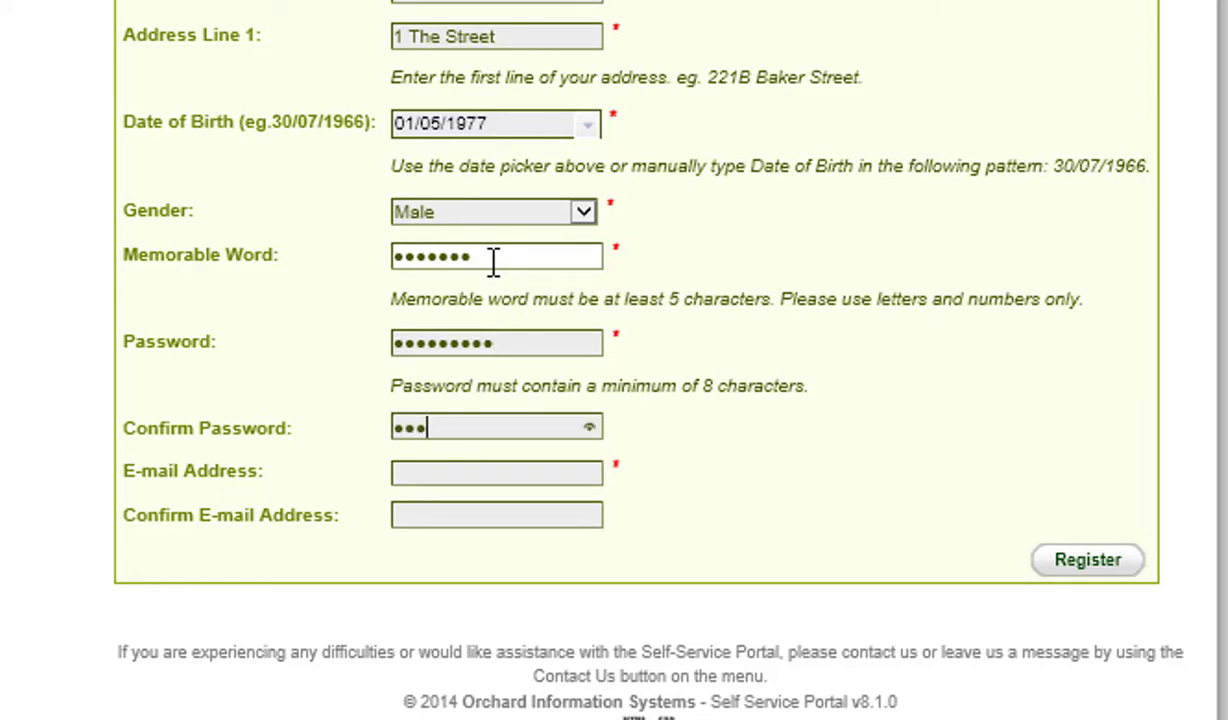
{"action": "type", "text": "*"}
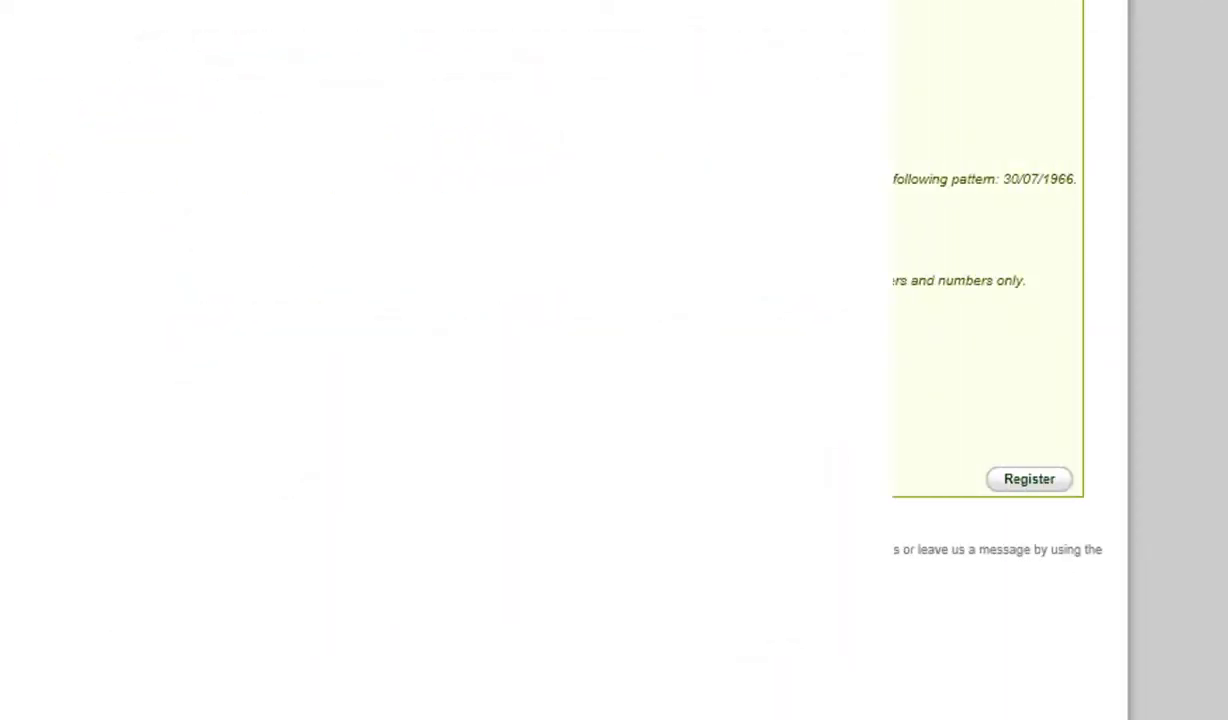
Complete the tenant's e-mail address and retype it in the confirmation field
{"action": "type", "text": "eenfieldsch"}
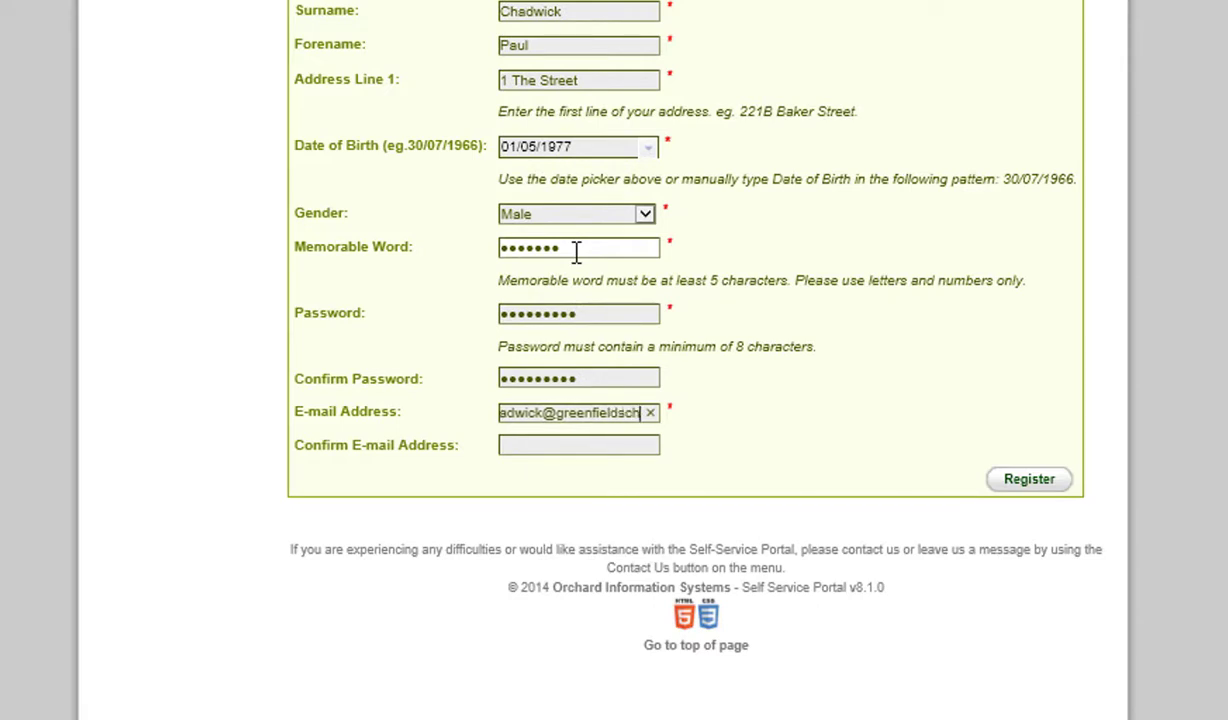
{"action": "type", "text": ".org.uk"}
{"action": "left_click", "coordinate": [548, 442]}
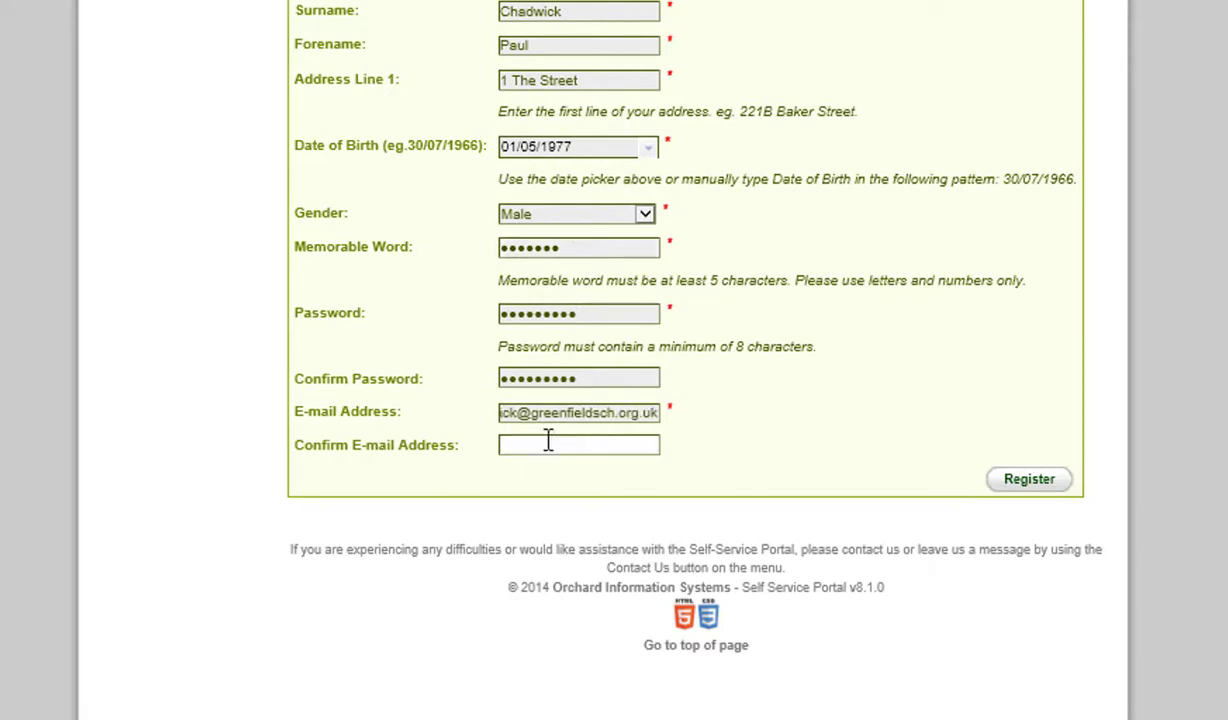
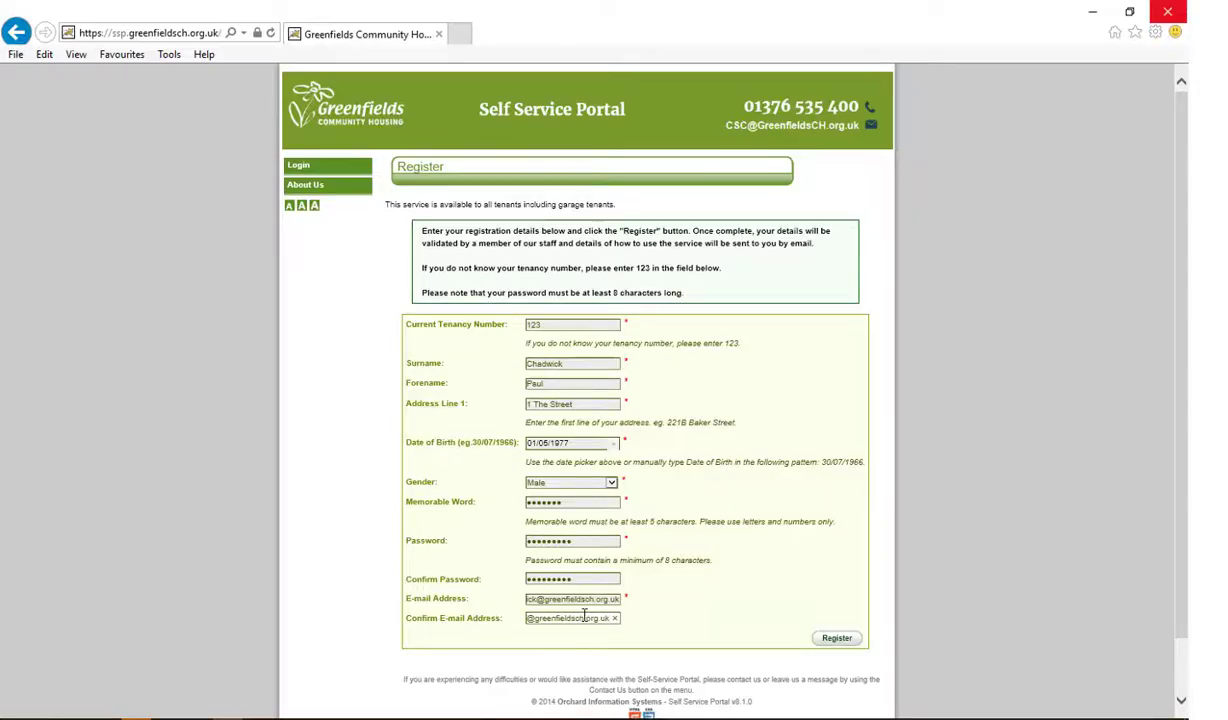
{"action": "scroll", "coordinate": [585, 615], "scroll_direction": "down", "scroll_amount": 1}
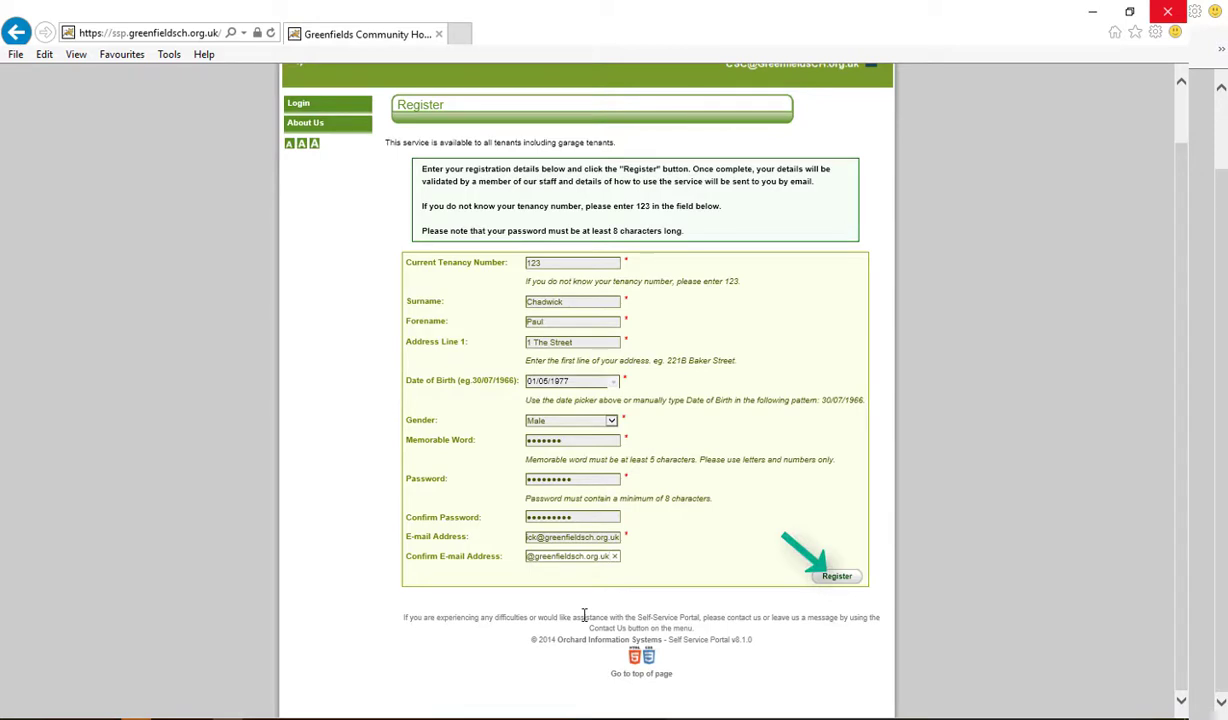
Submit the completed registration form with the Register button
{"action": "left_click", "coordinate": [843, 577]}
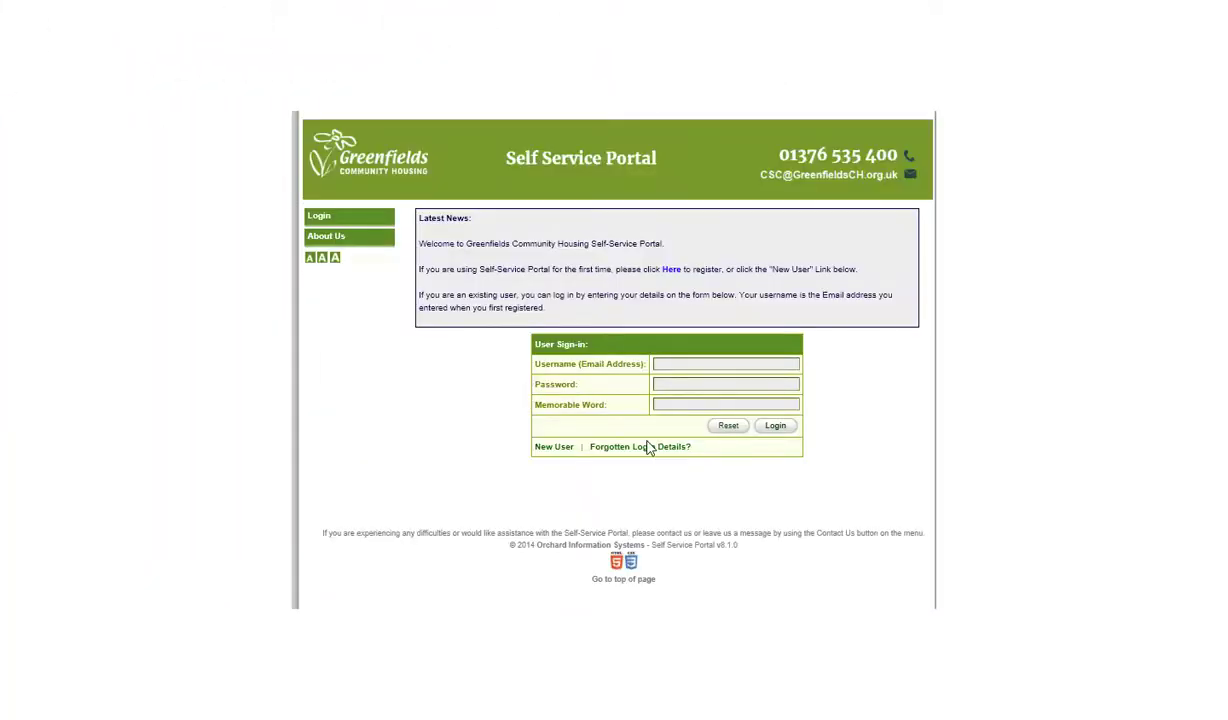
Log in using the tenant's e-mail as username, the account password and memorable word
{"action": "left_click", "coordinate": [656, 363]}
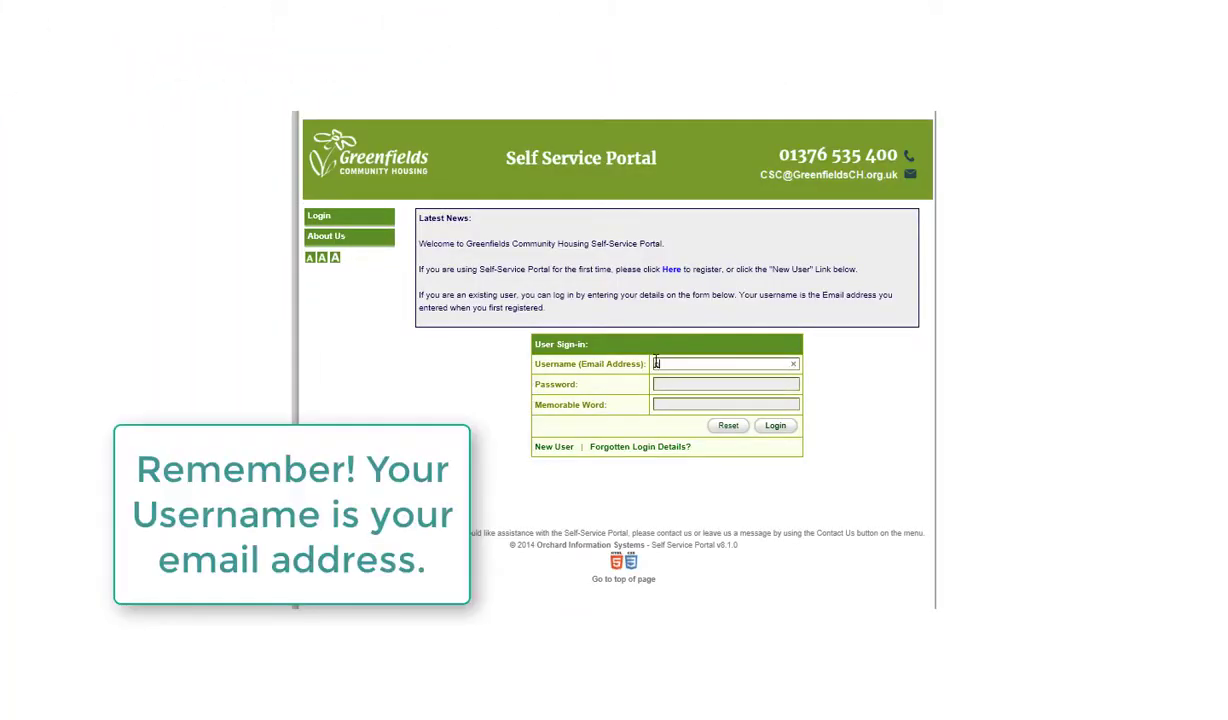
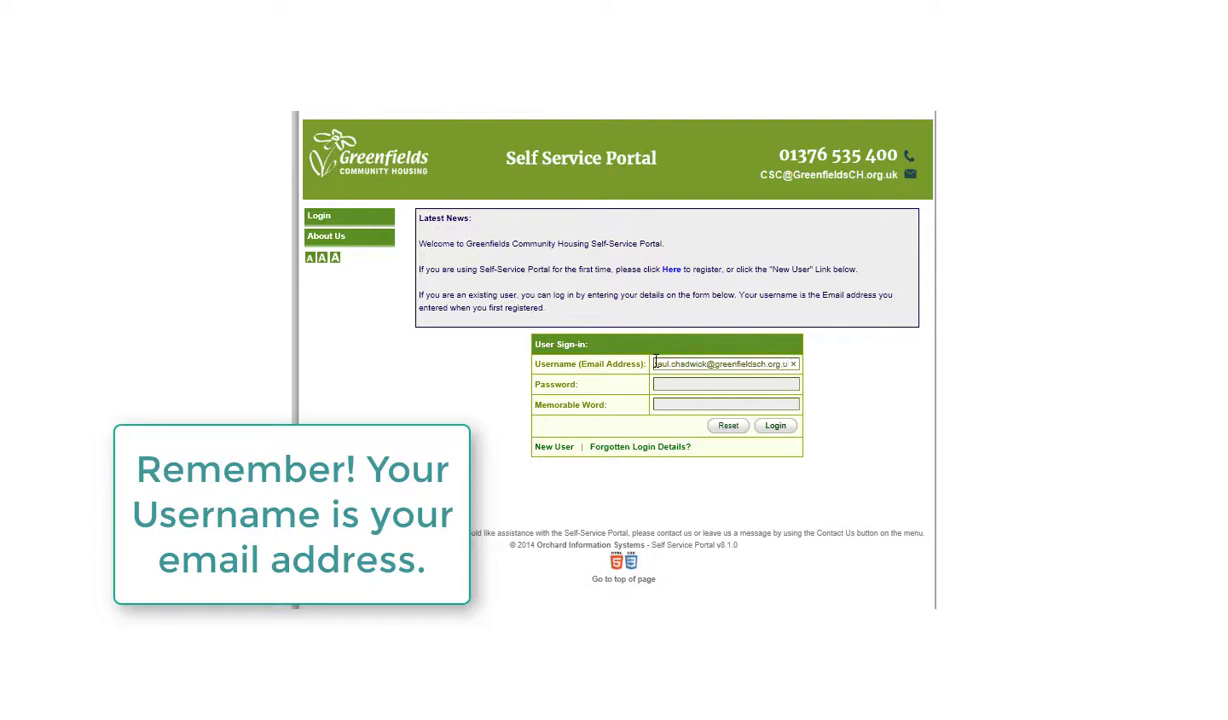
{"action": "left_click", "coordinate": [655, 384]}
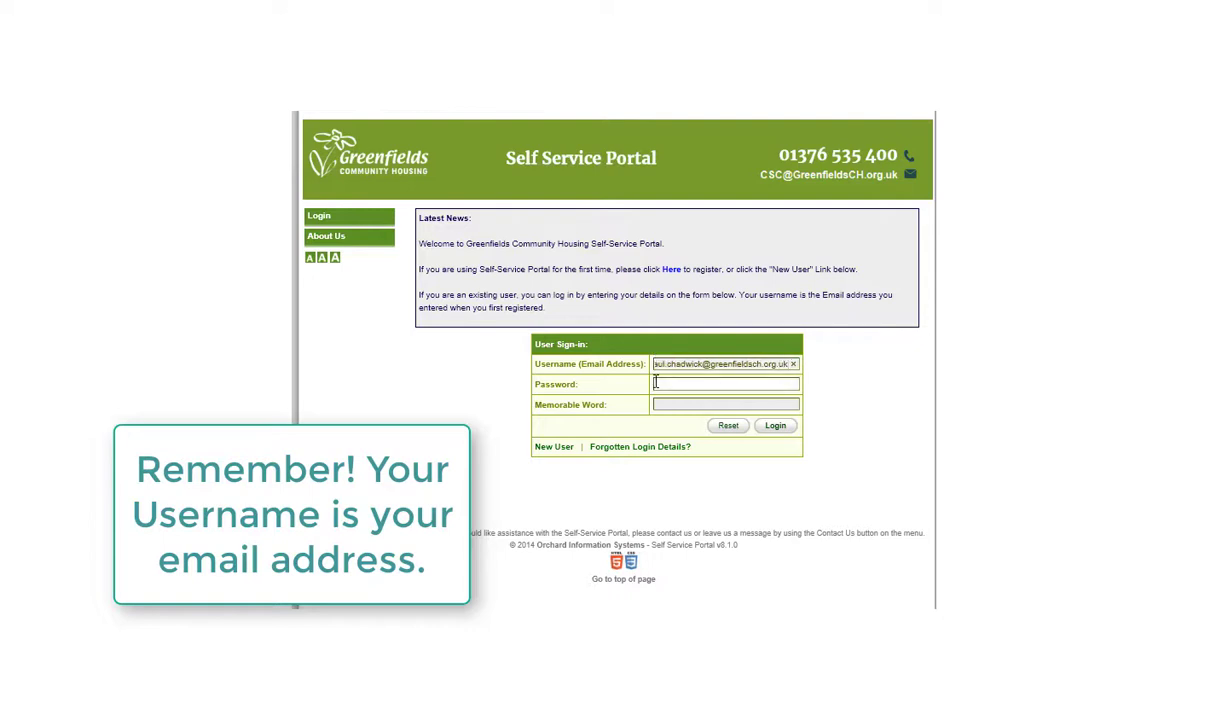
{"action": "type", "text": "•••••"}
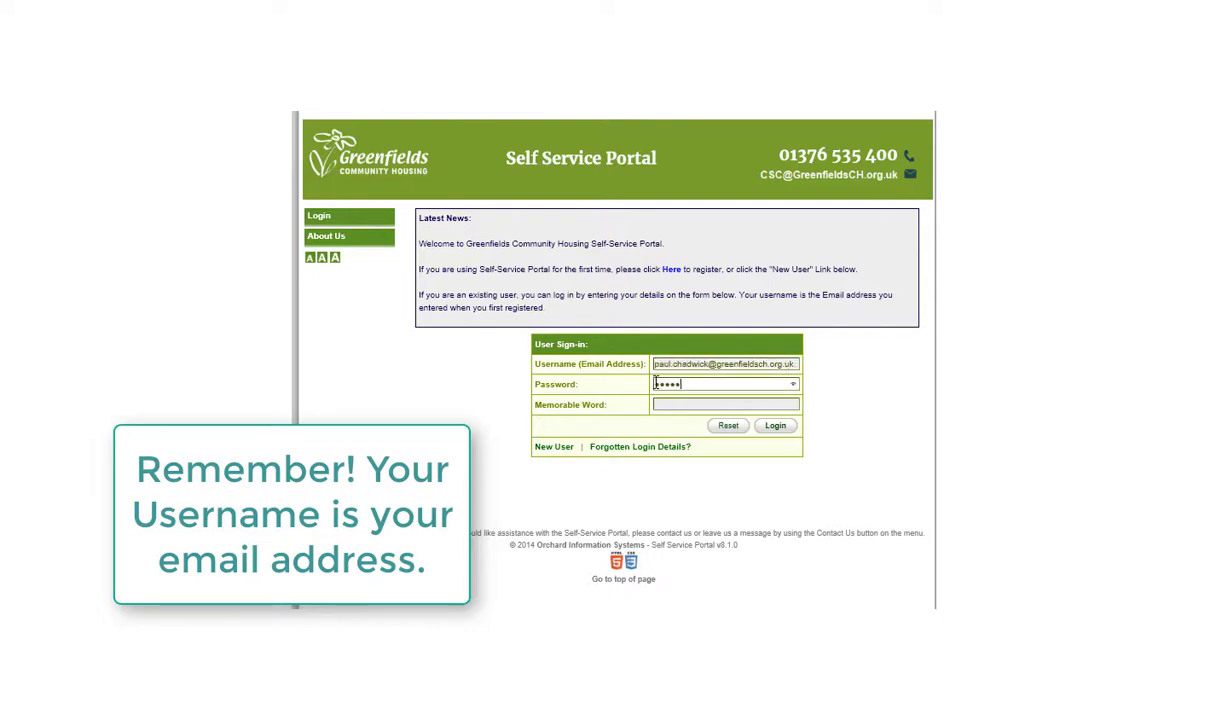
{"action": "type", "text": "•"}
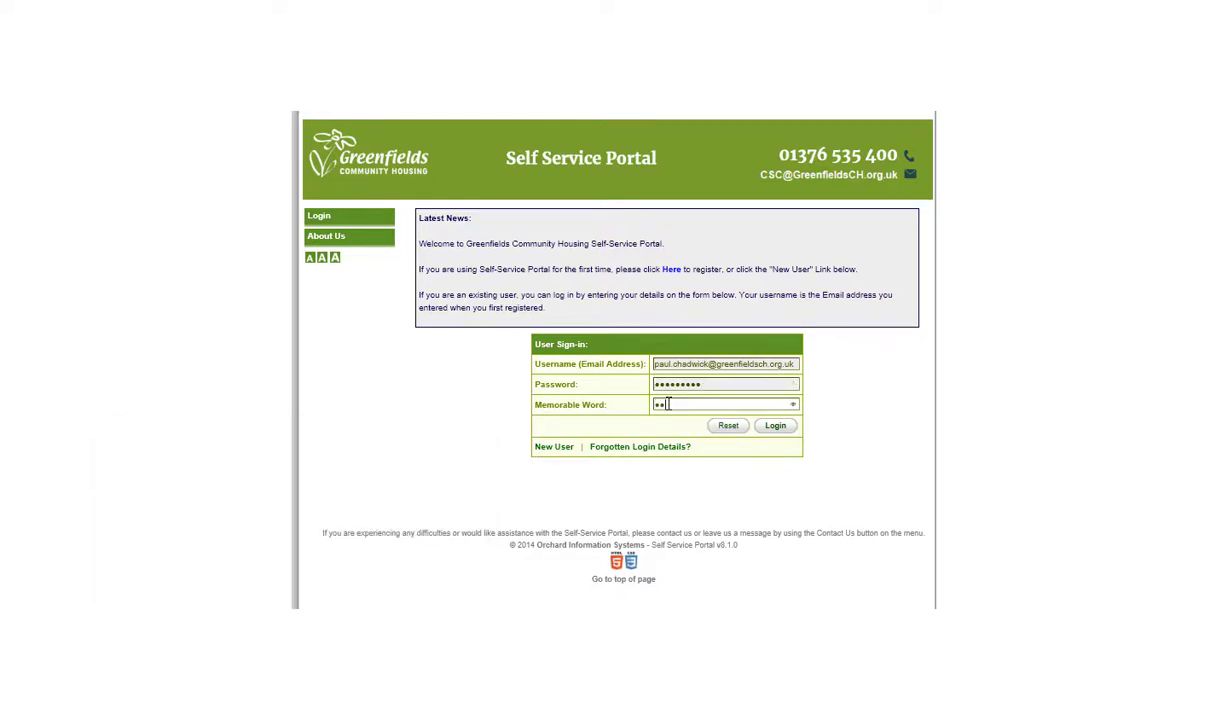
{"action": "left_click", "coordinate": [668, 403]}
{"action": "type", "text": "•••••"}
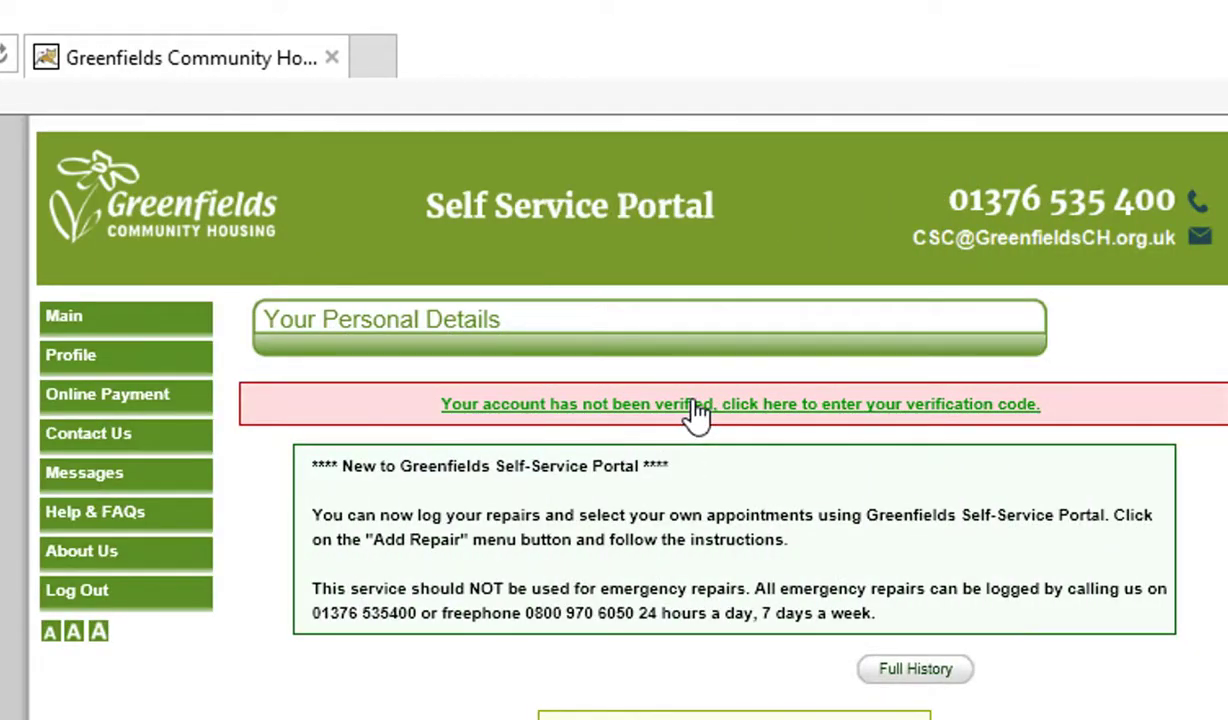
Paste the verification code on the Account Verification page and verify the account
{"action": "left_click", "coordinate": [697, 405]}
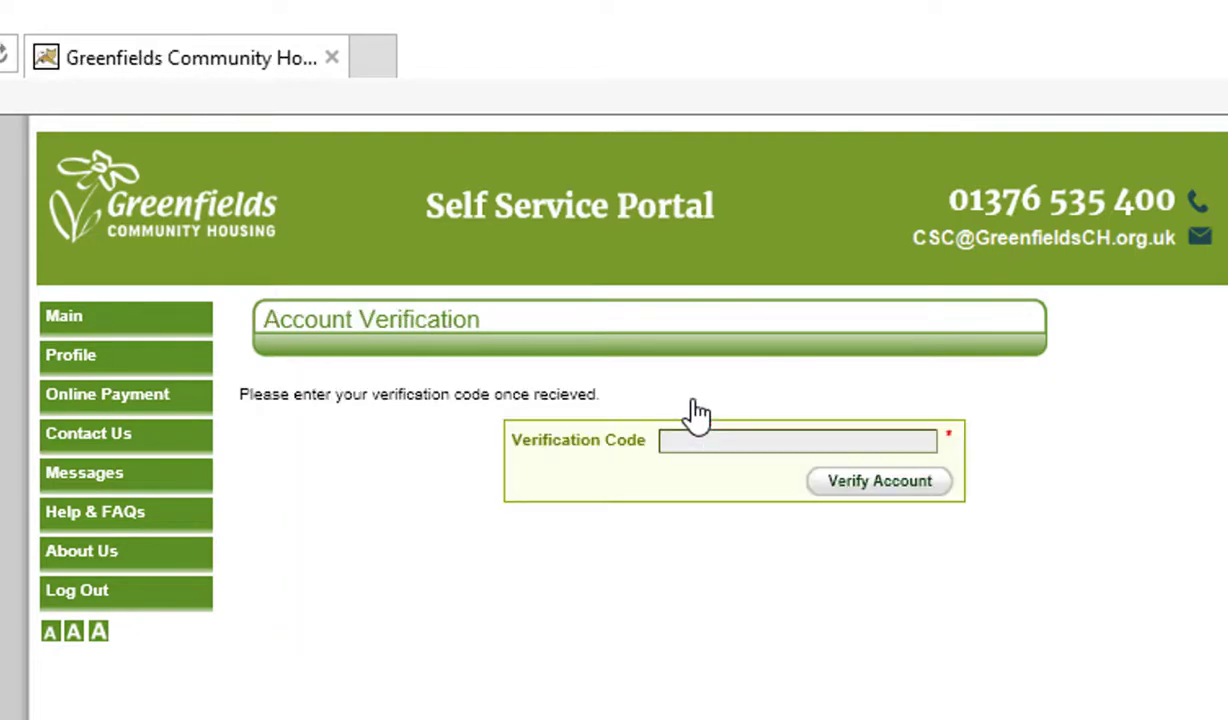
{"action": "left_click", "coordinate": [674, 442]}
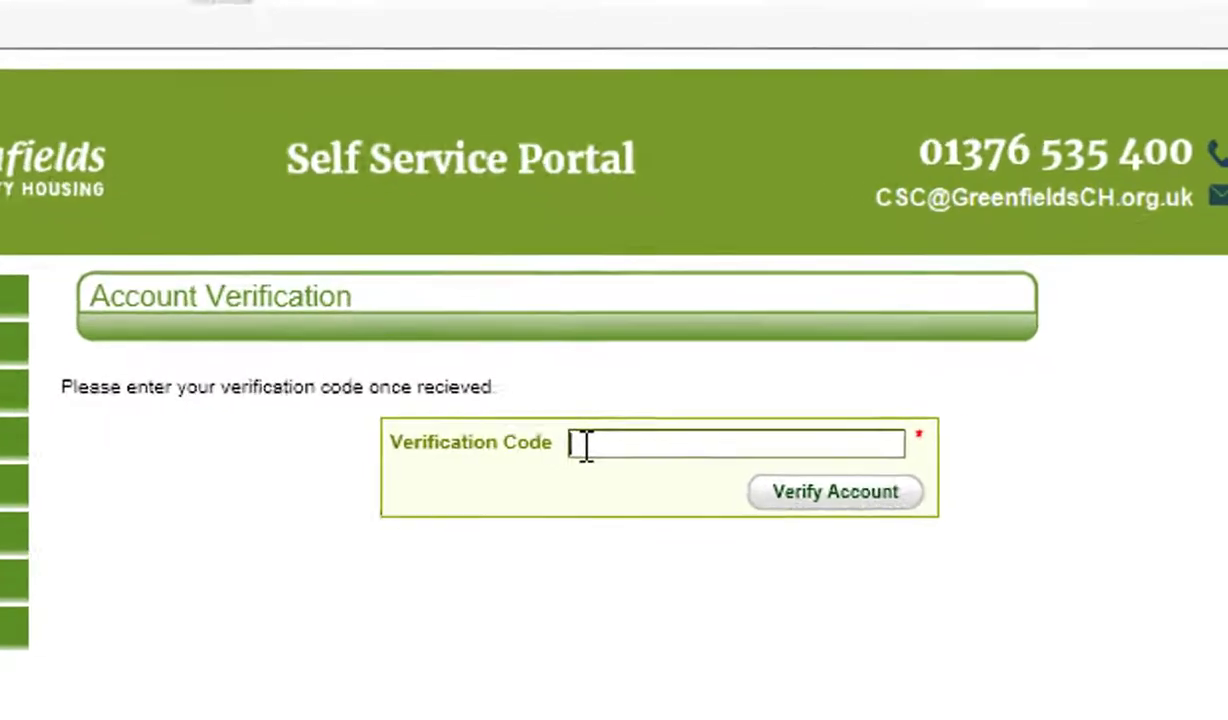
{"action": "key", "text": "ctrl+v"}
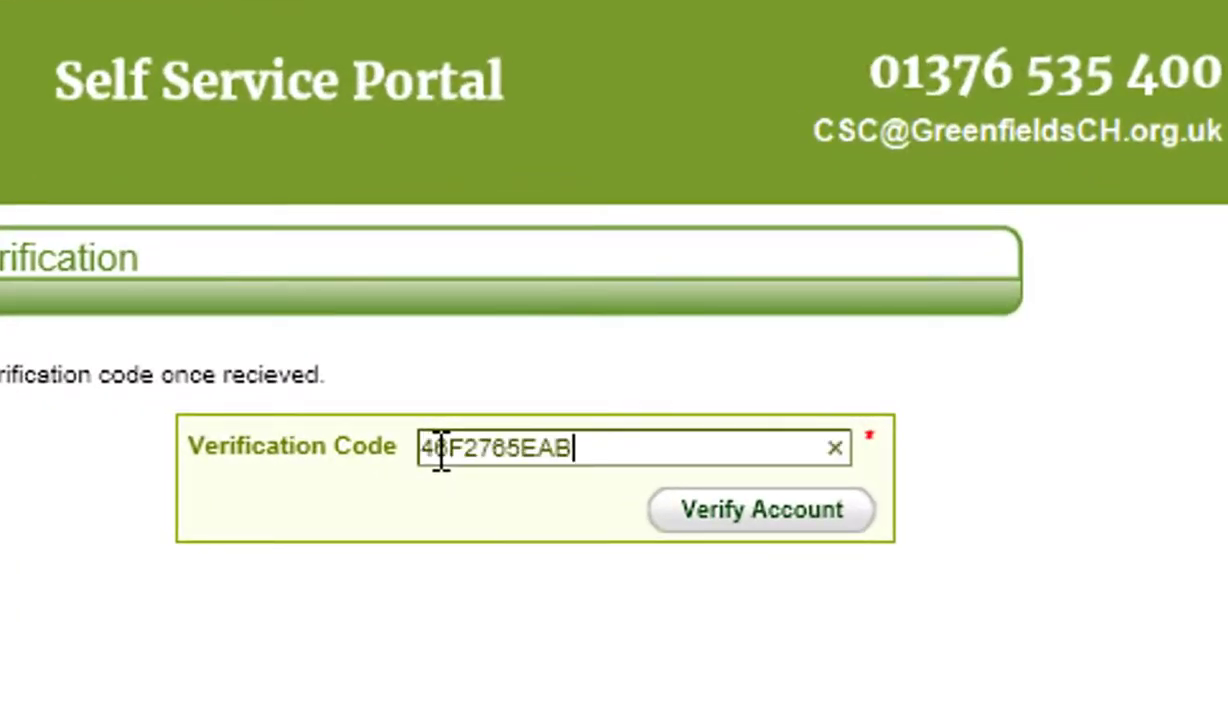
{"action": "left_click", "coordinate": [745, 520]}
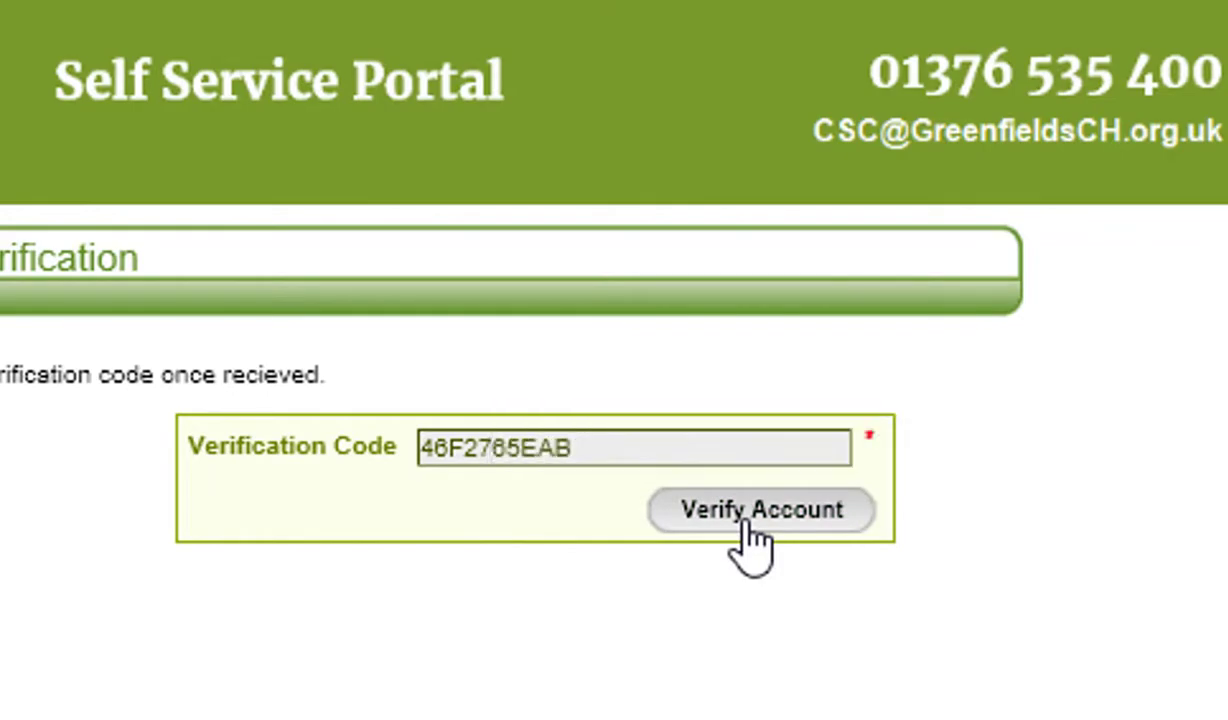